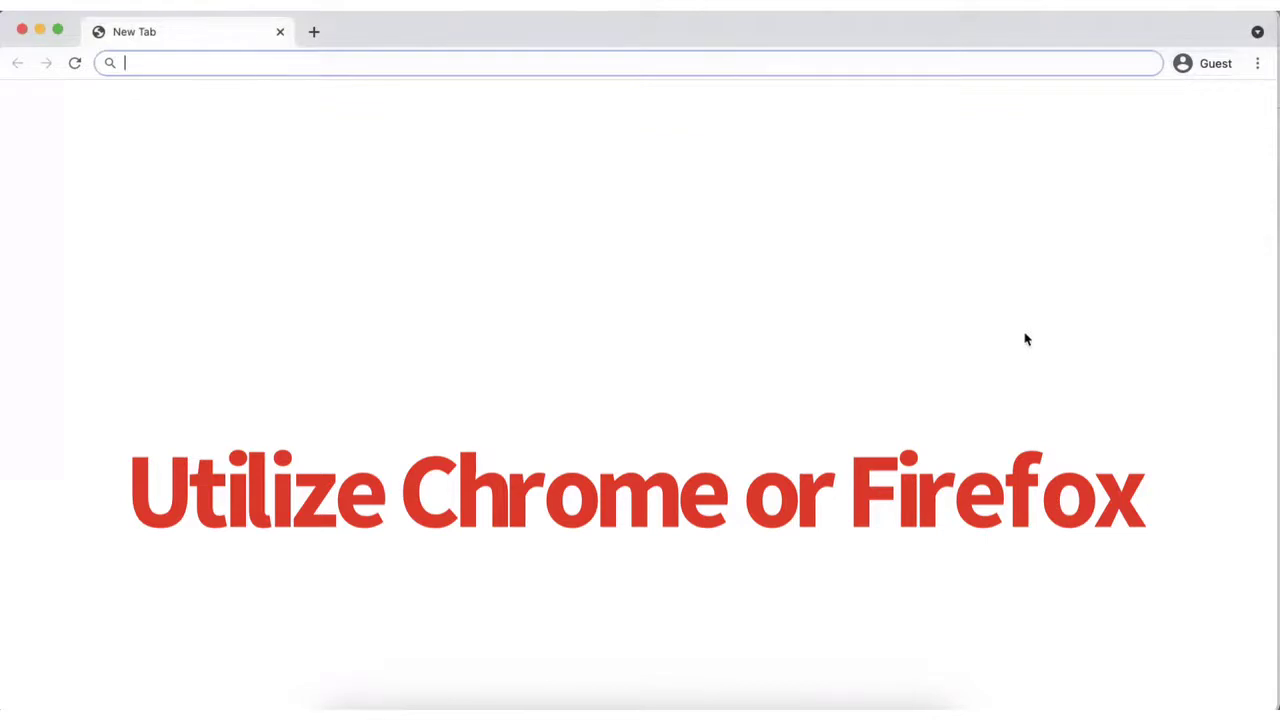
- Load everfi.com/create to reach EVERFI's teacher-or-student registration page
type("everf")
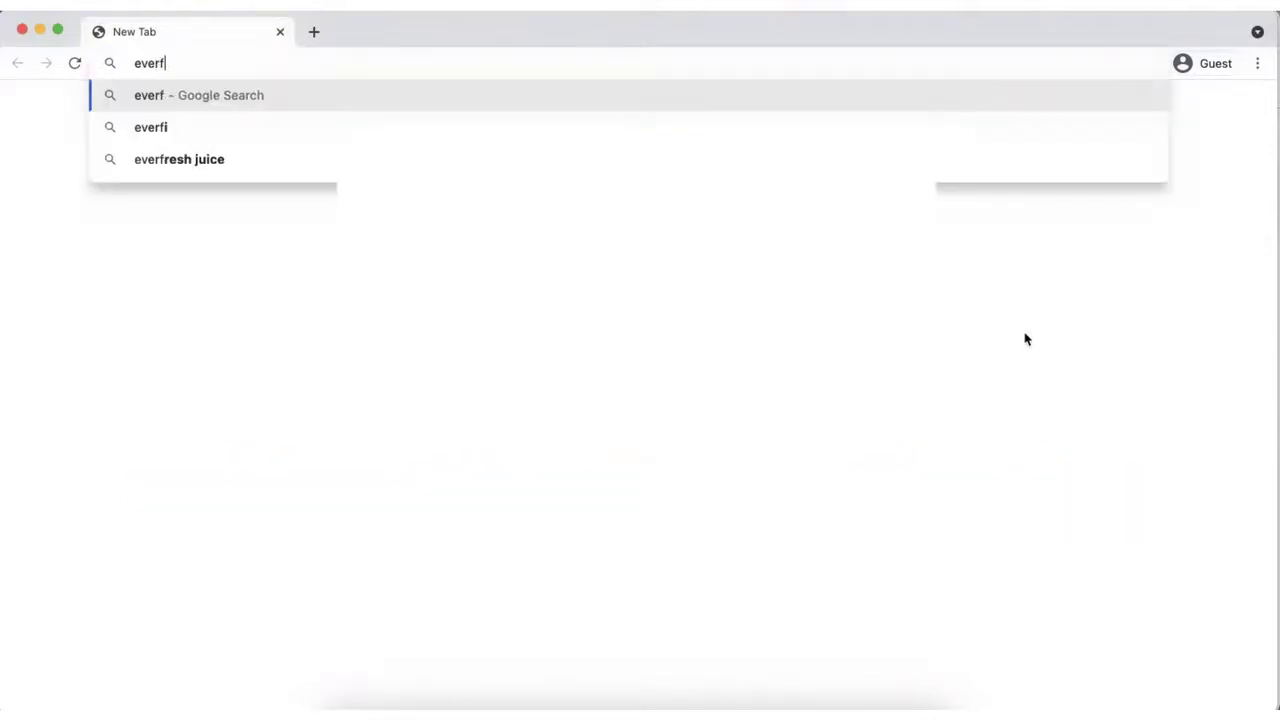
type("i.com")
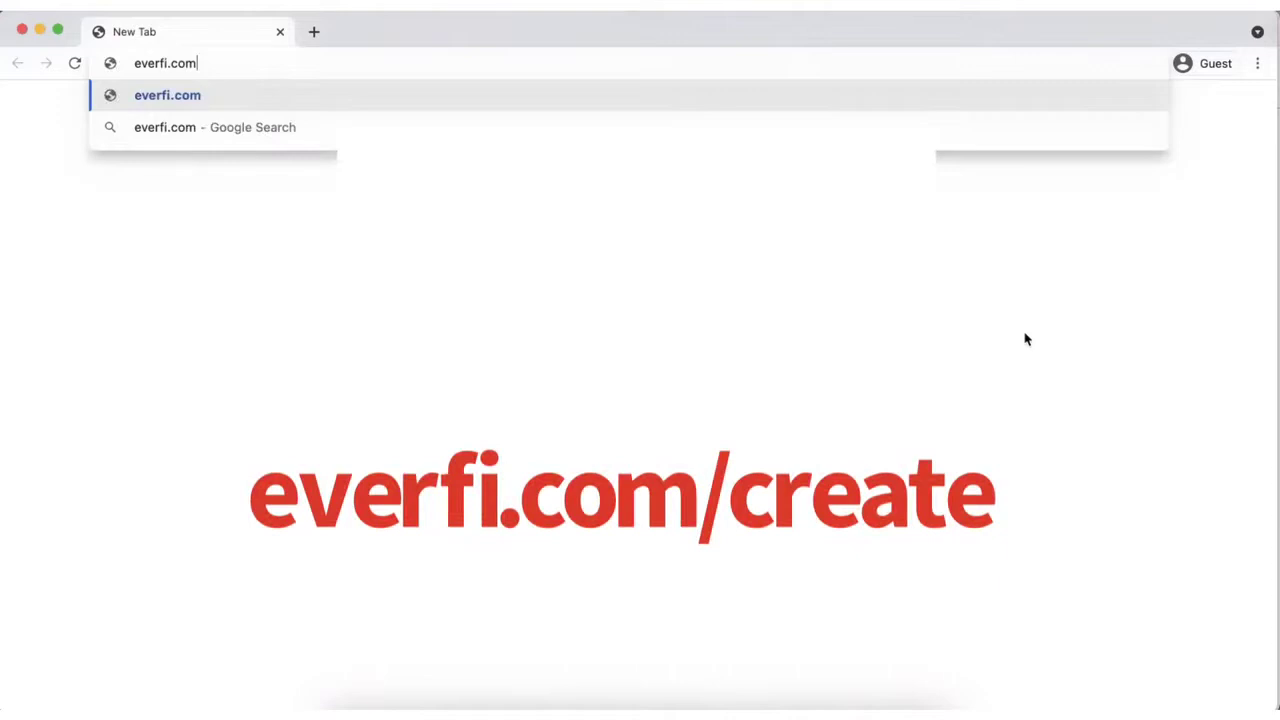
type("/create")
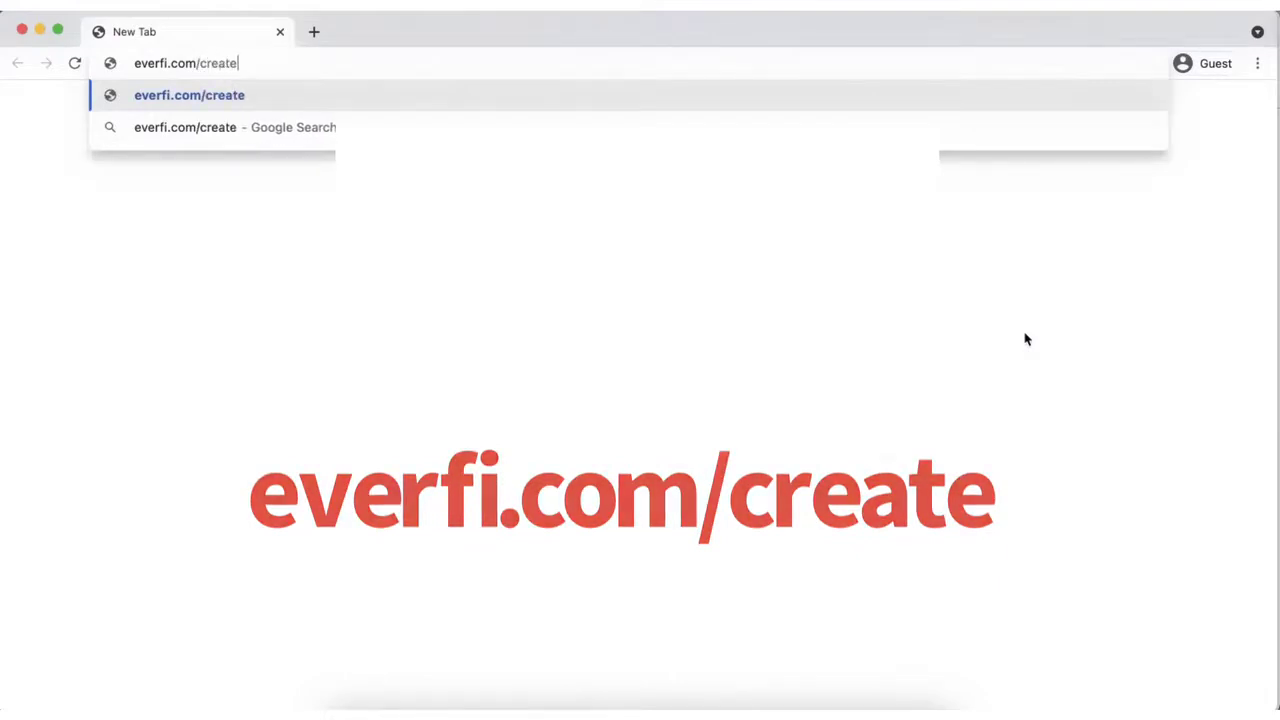
key("Return")
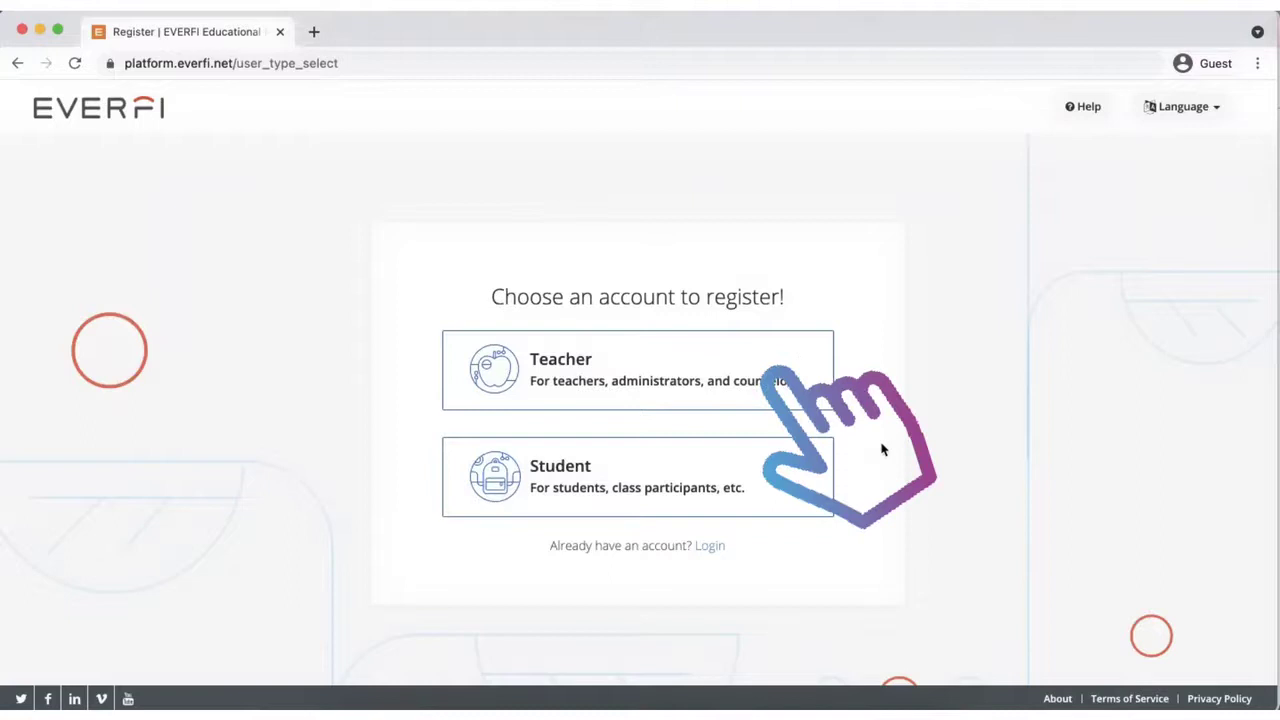
- Register as a teacher and set the state to Pennsylvania
left_click(816, 398)
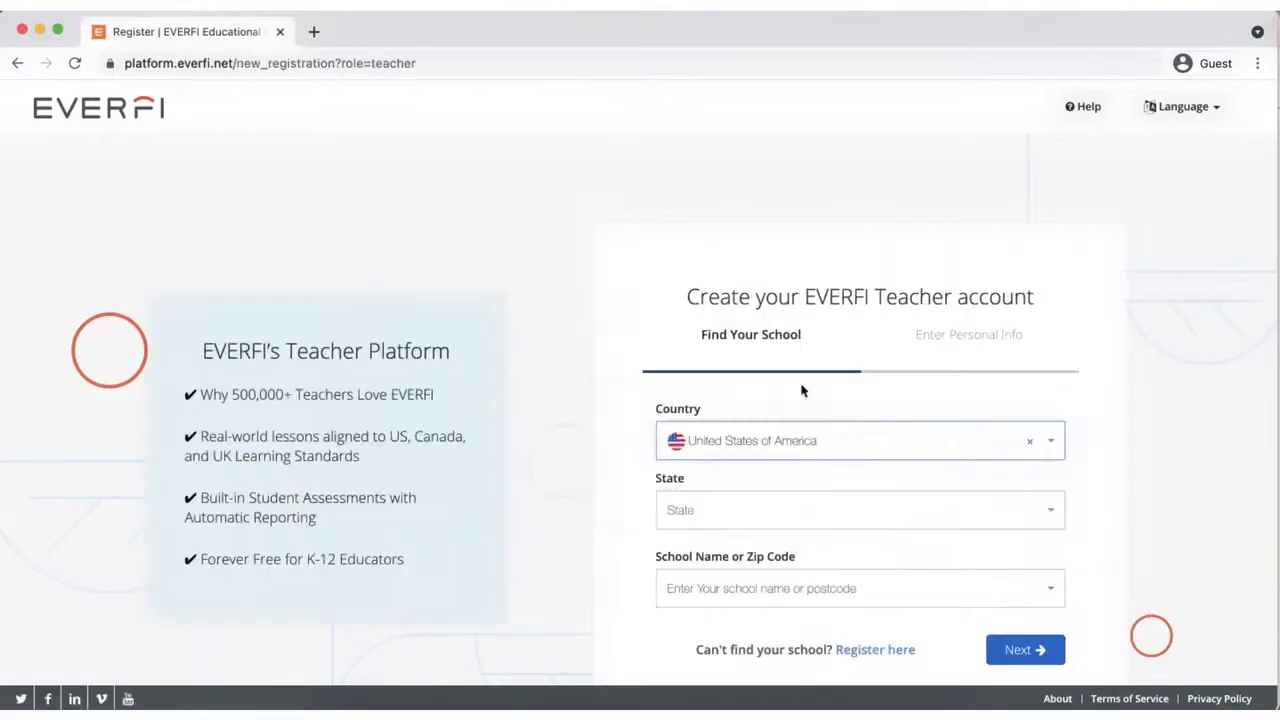
scroll(842, 355, "down", 3)
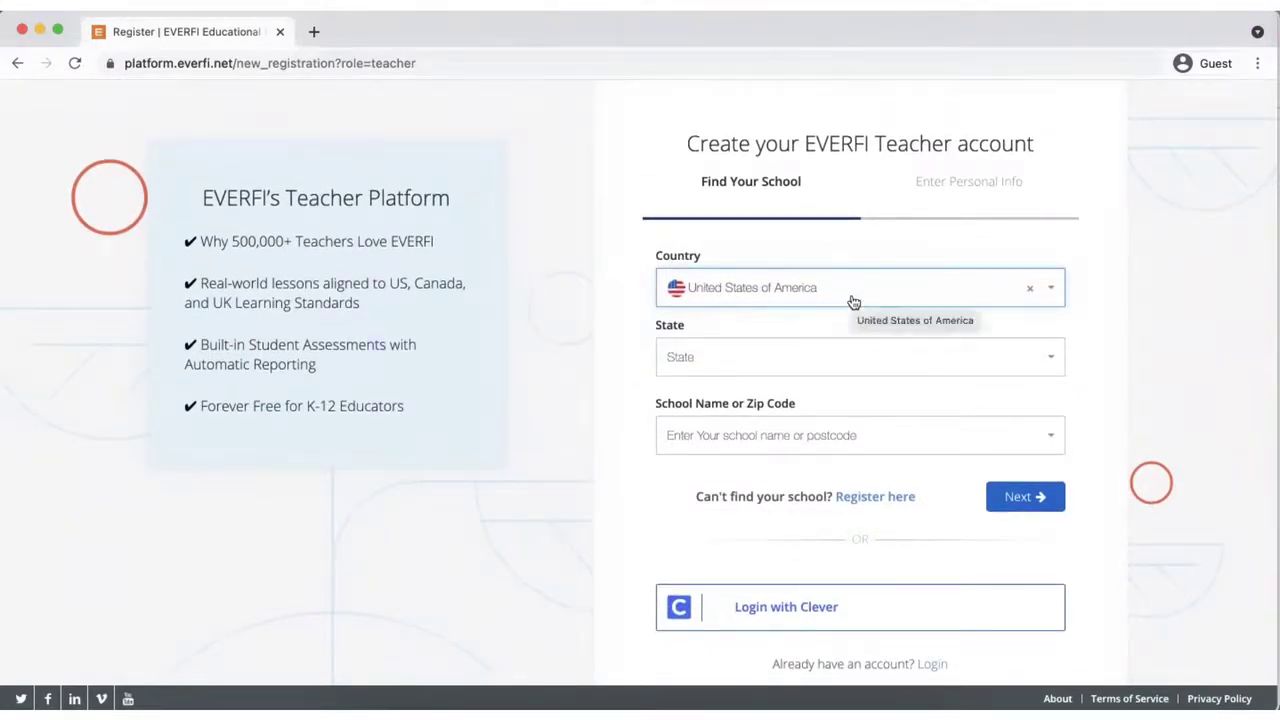
left_click(813, 357)
type("Pen")
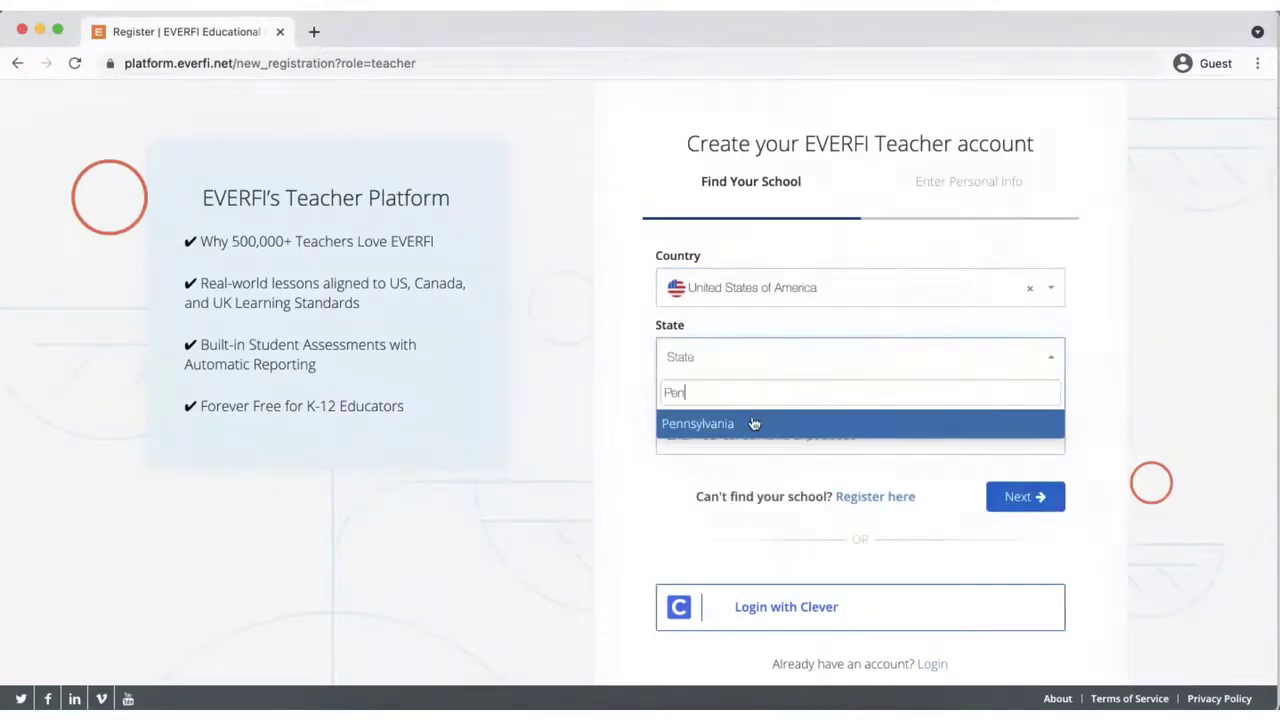
left_click(754, 424)
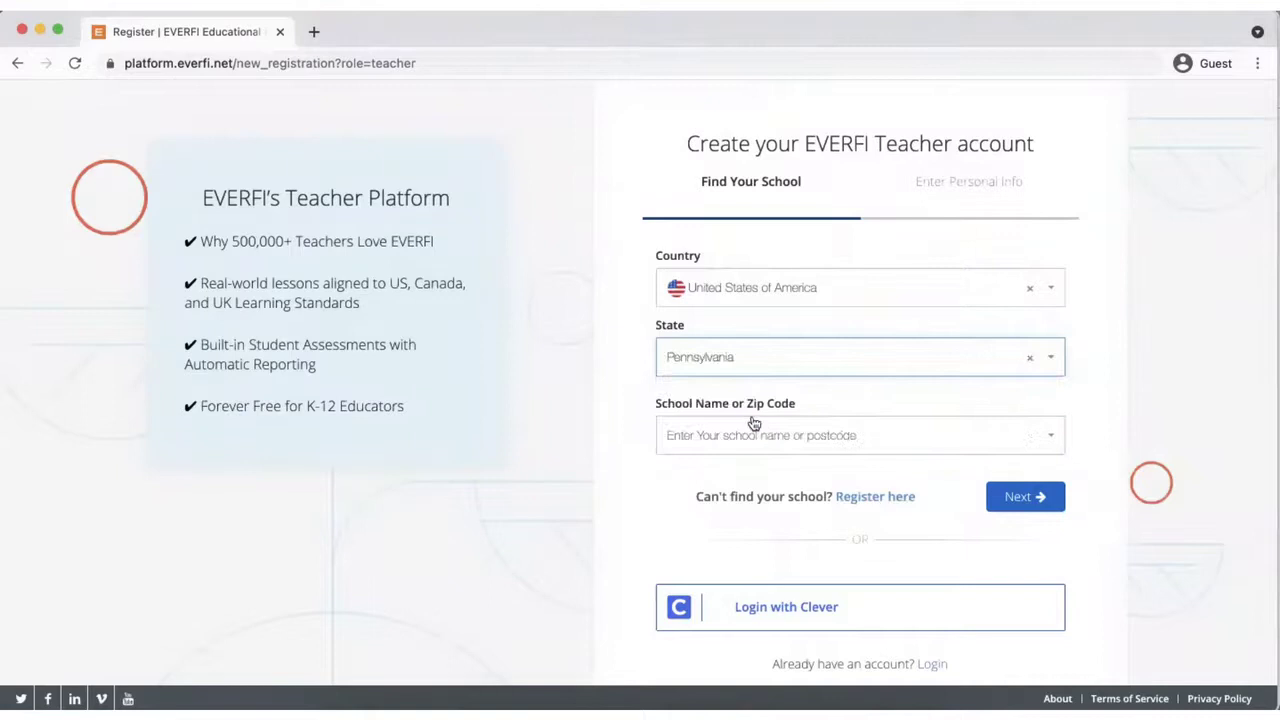
- Search by zip code 15203 and choose Propel Charter School - Mckeesport
left_click(797, 442)
type("520")
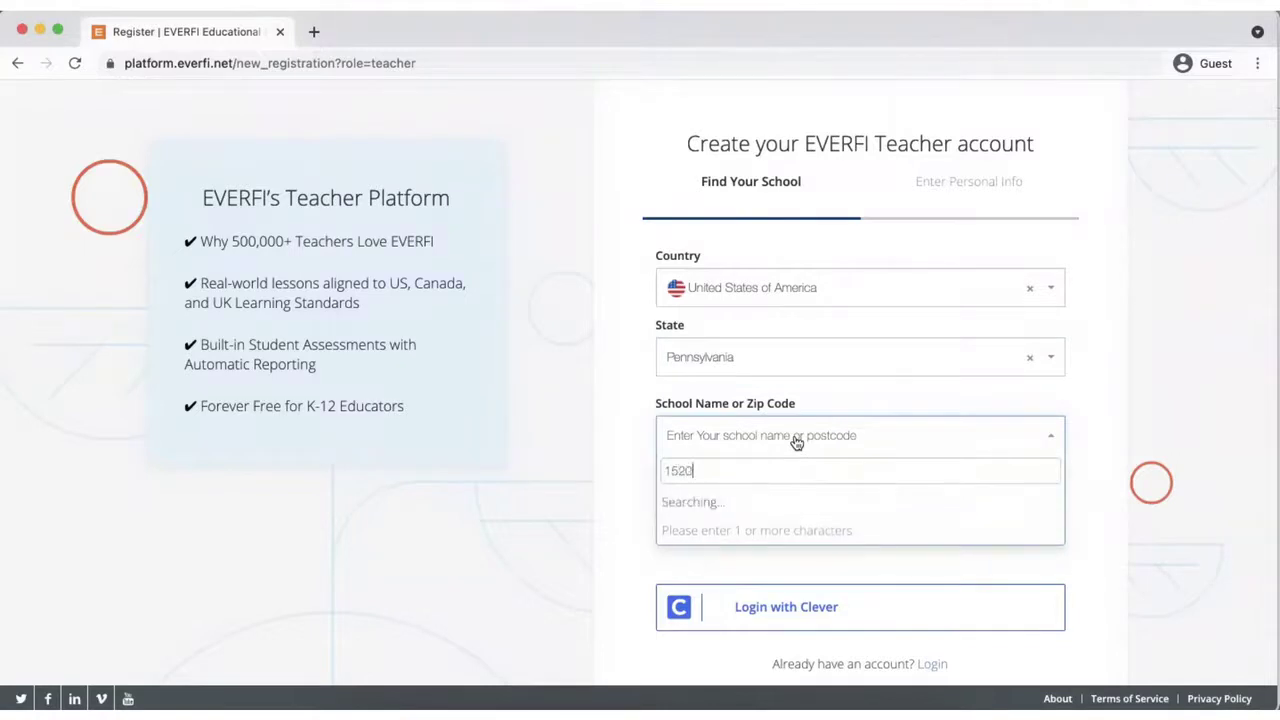
type("3")
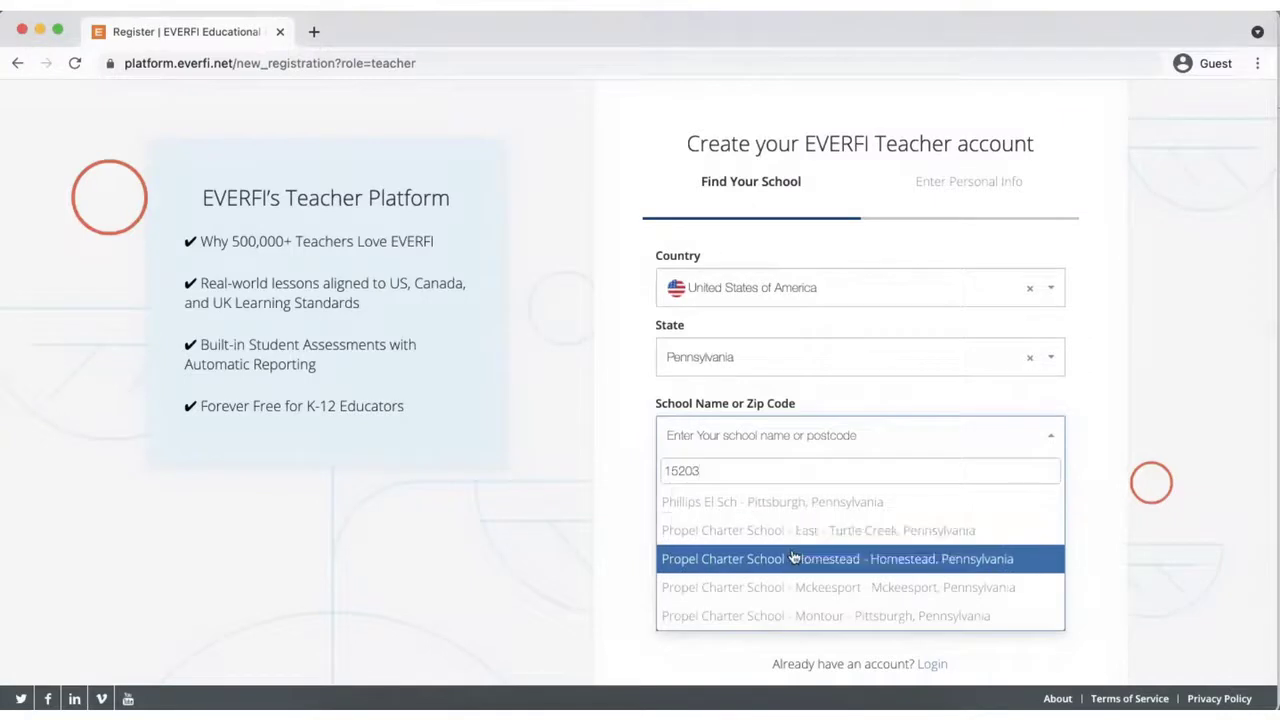
scroll(793, 557, "down", 1)
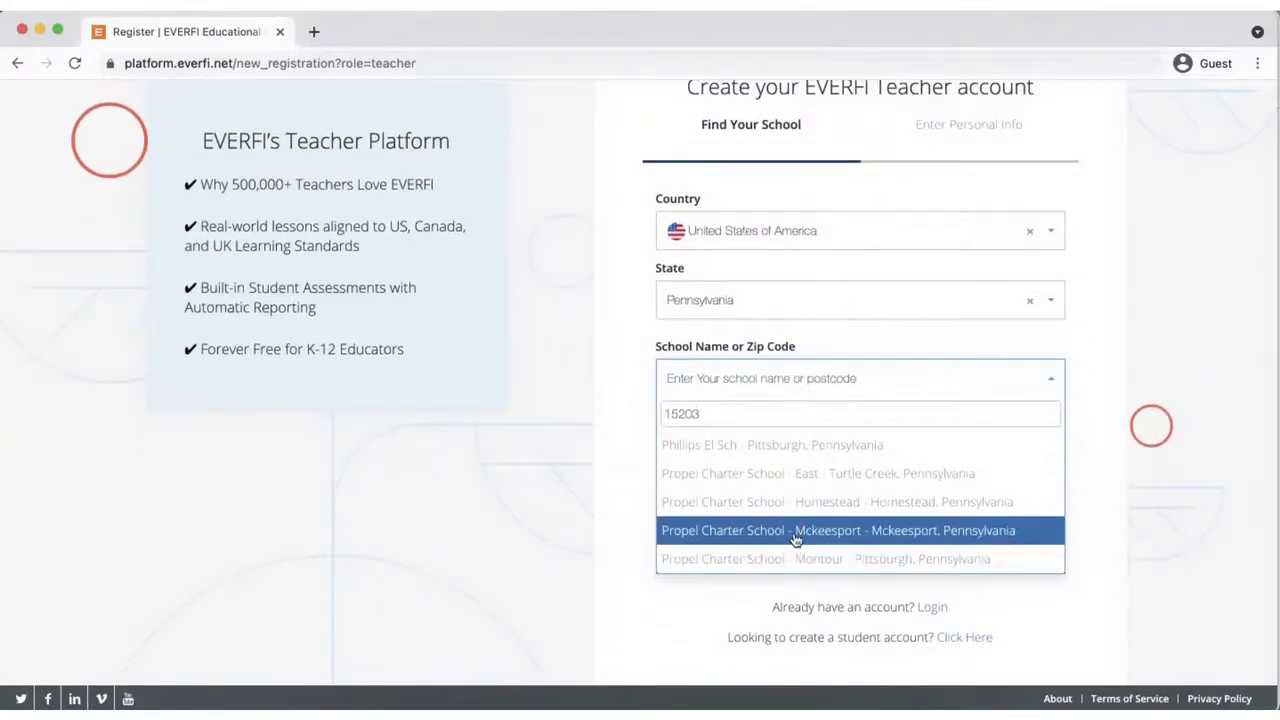
left_click(796, 540)
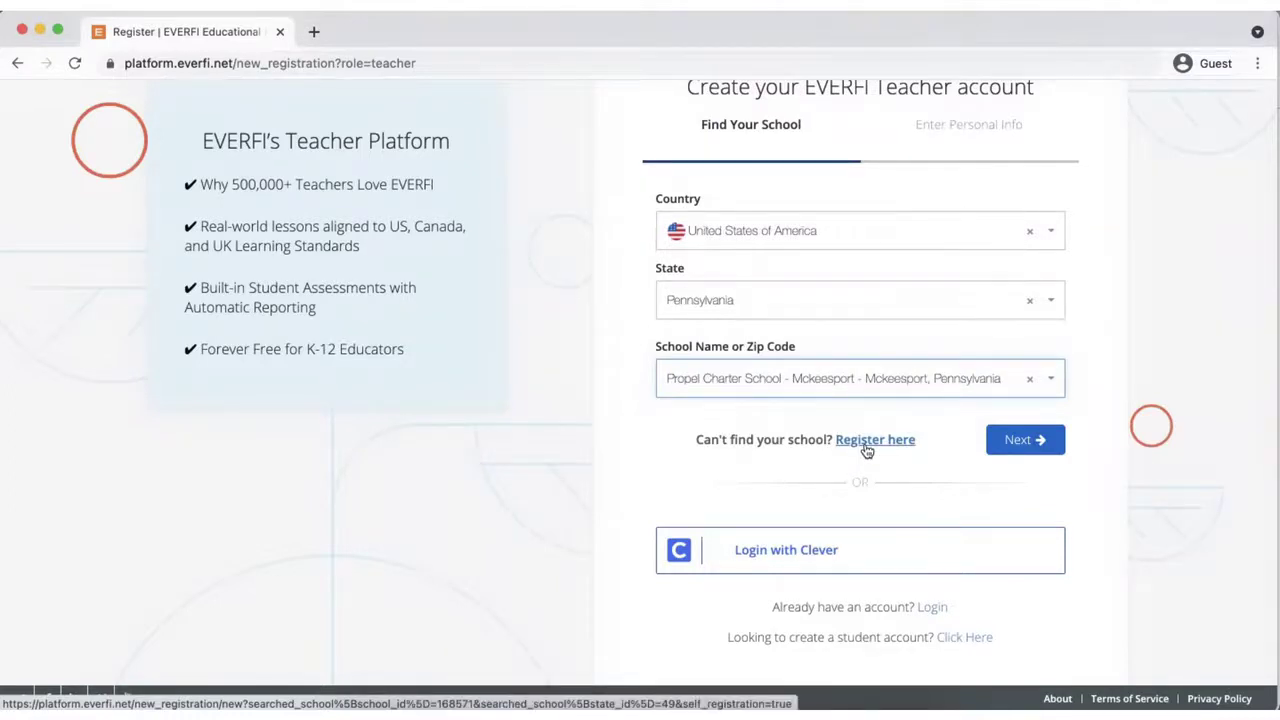
- Continue to the personal info step and select grades 3 and 4
left_click(1018, 445)
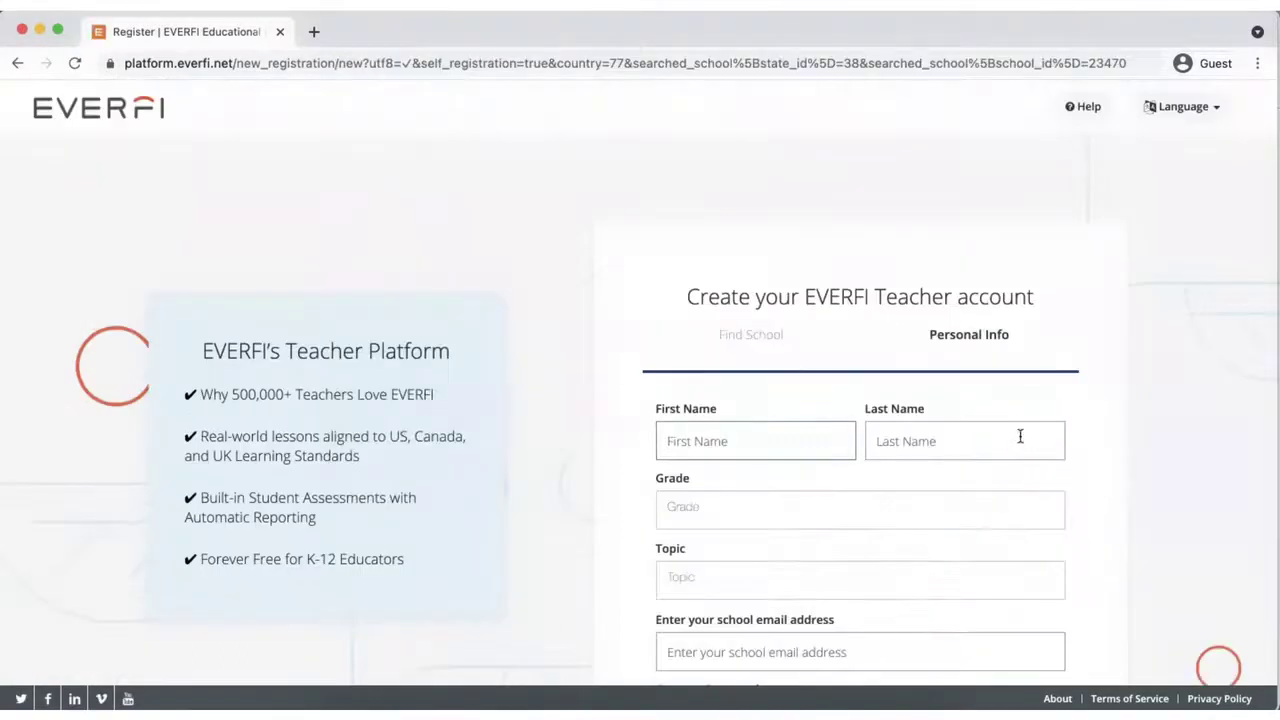
scroll(1043, 390, "down", 1)
scroll(1043, 390, "down", 2)
scroll(1043, 390, "down", 1)
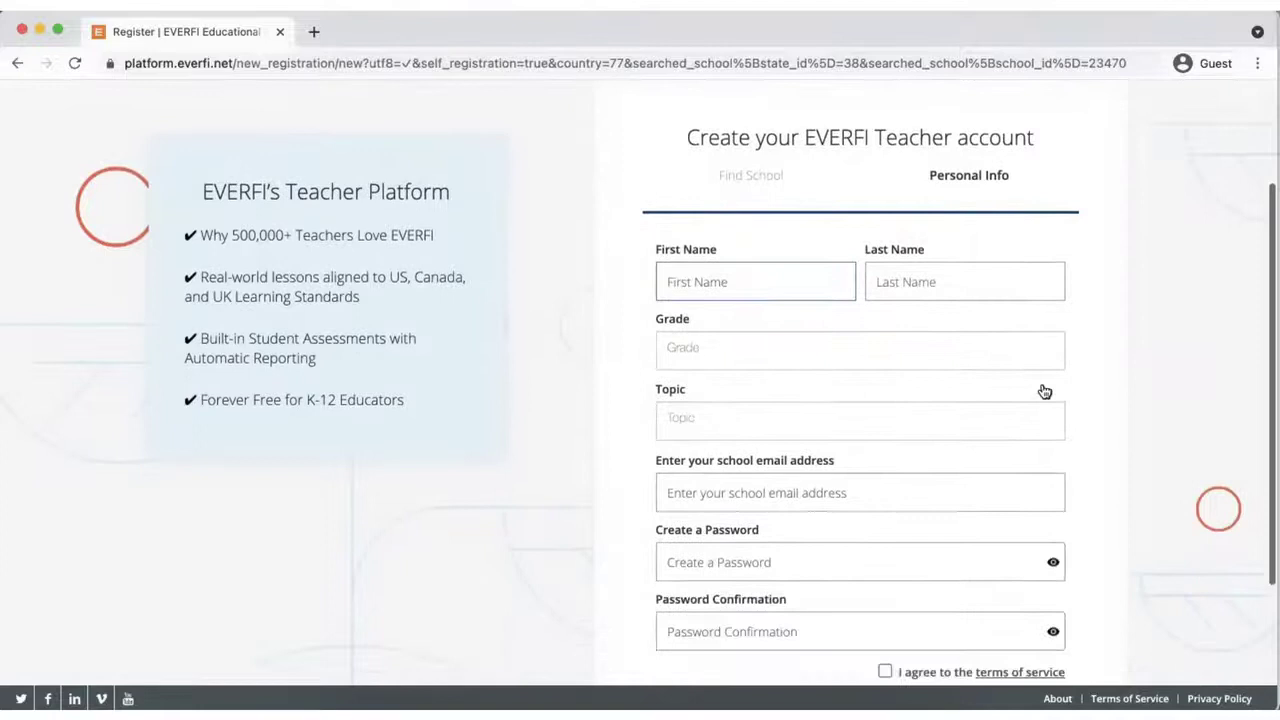
scroll(1043, 390, "down", 2)
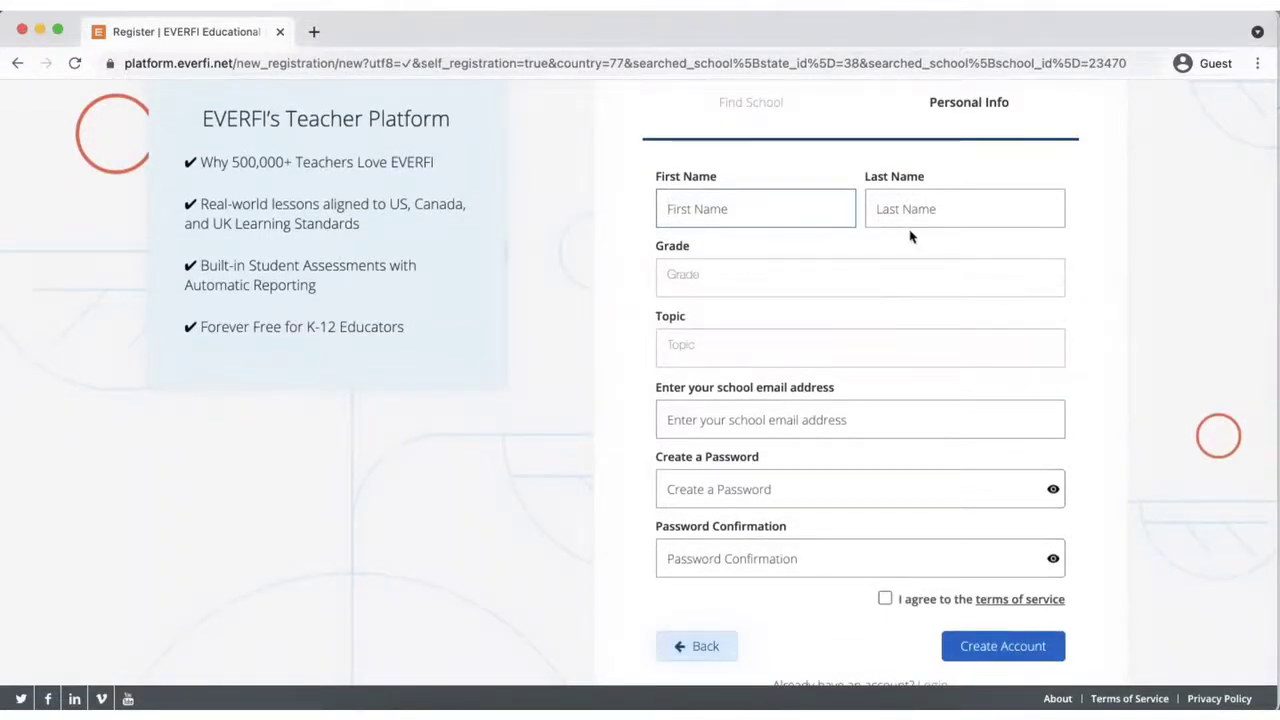
left_click(839, 280)
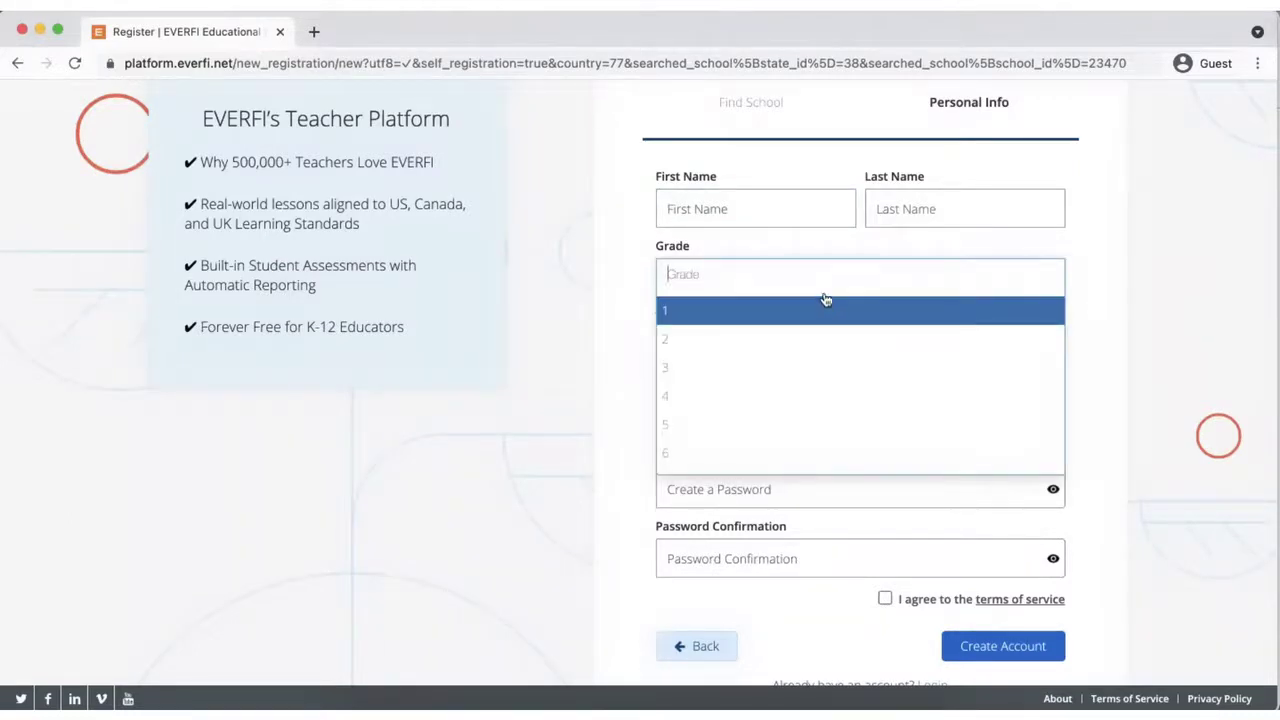
left_click(809, 372)
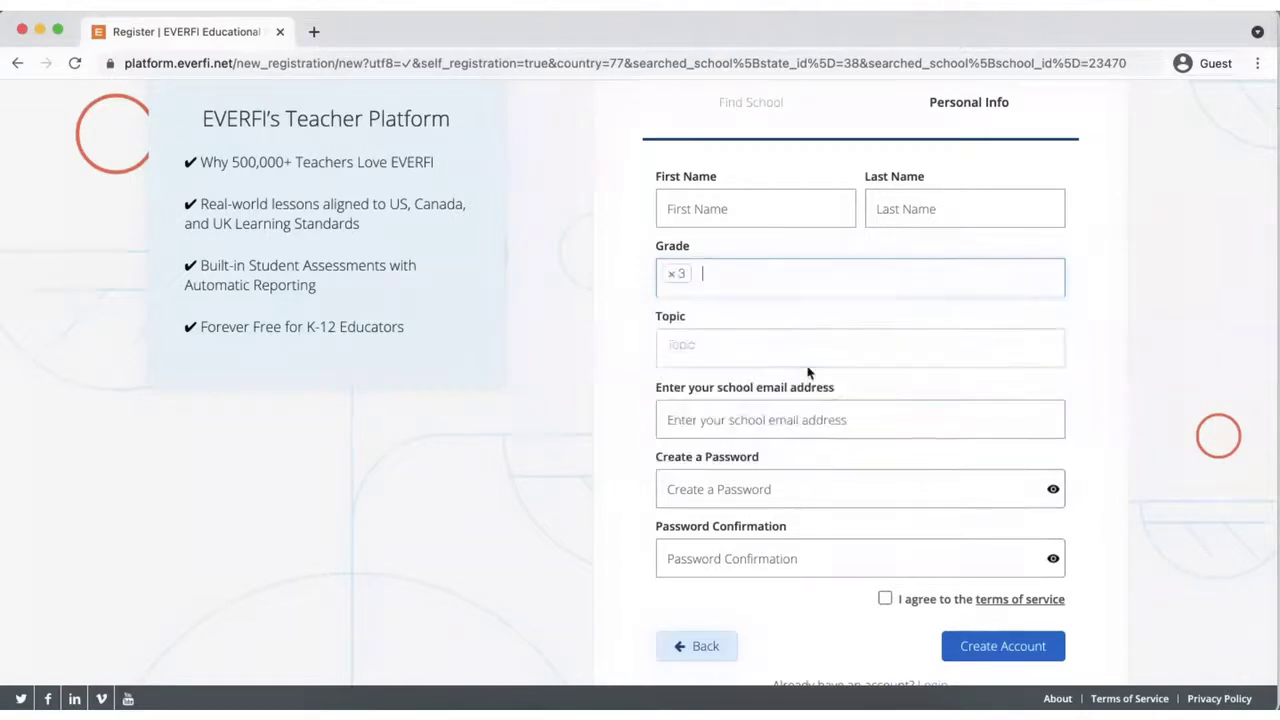
left_click(819, 282)
left_click(779, 398)
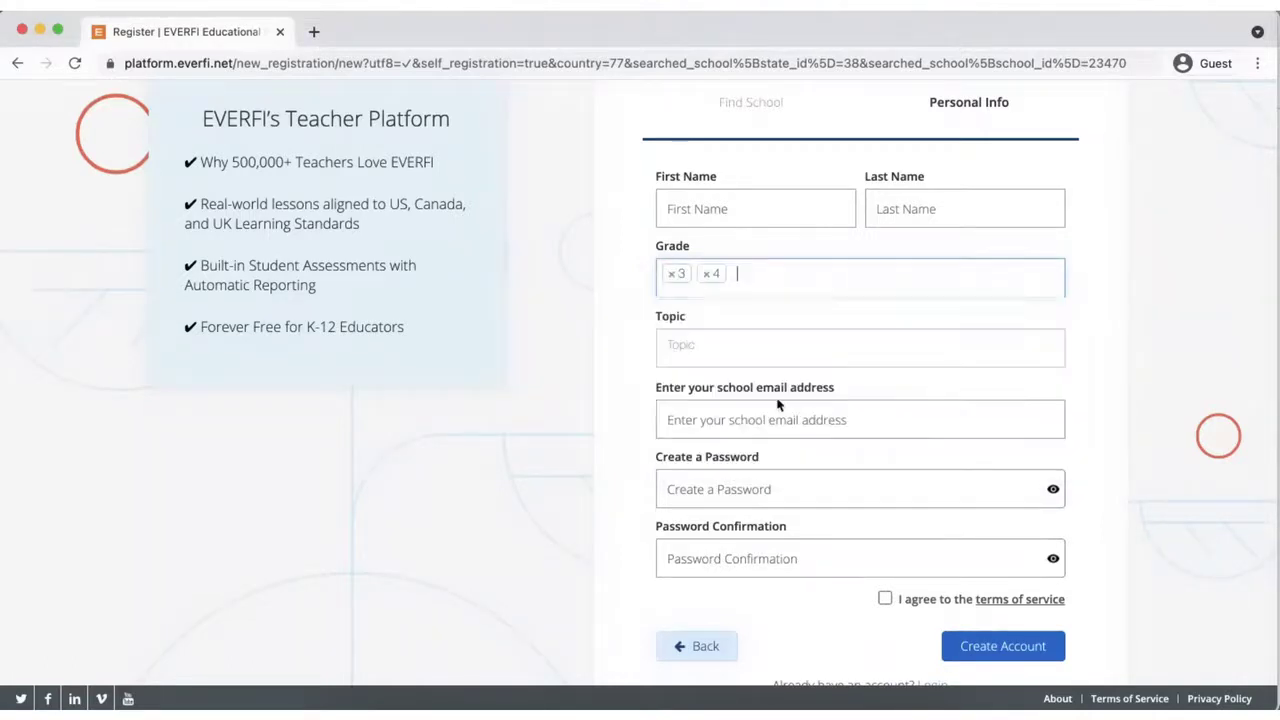
- Choose Social-Emotional Learning as the topic
left_click(843, 349)
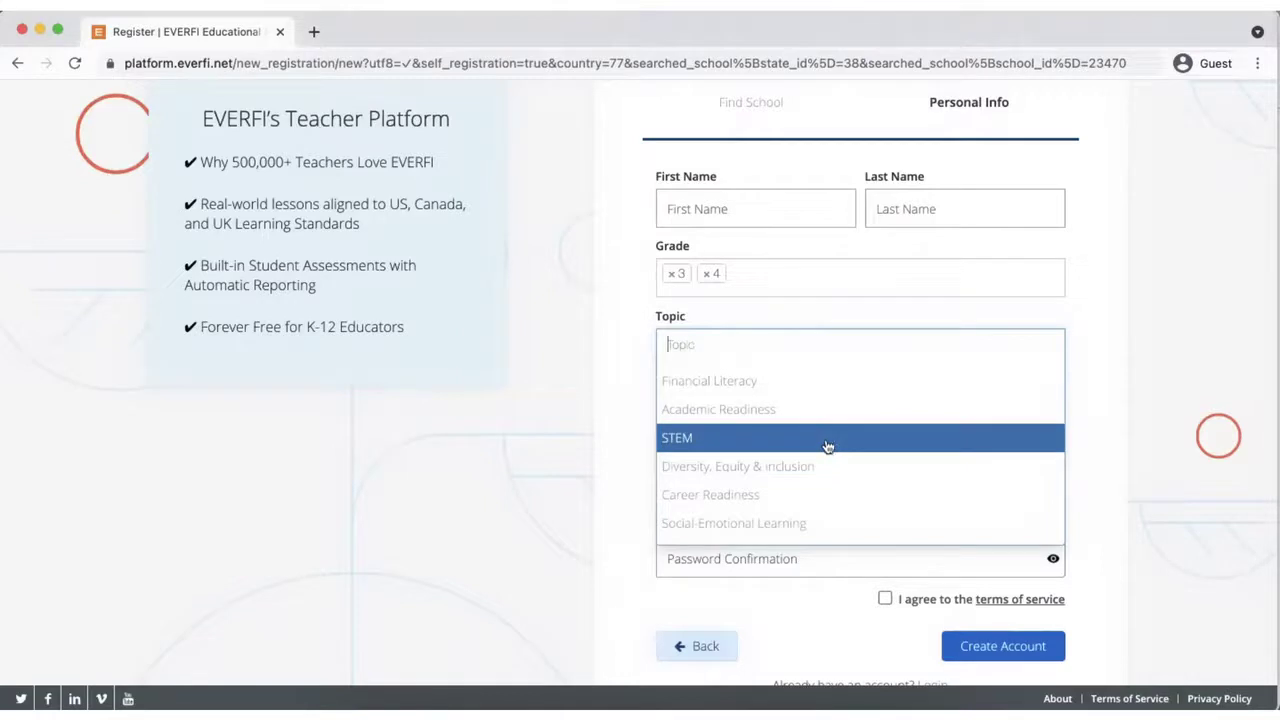
left_click(828, 530)
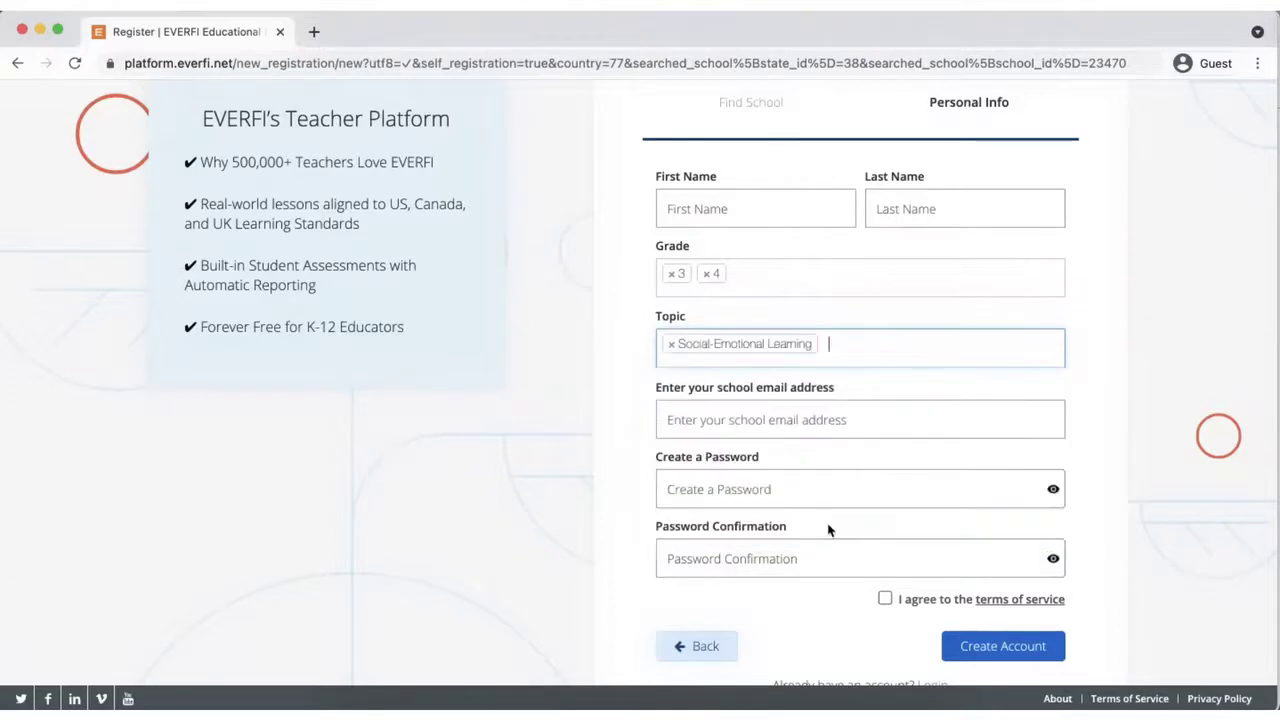
left_click(871, 353)
- Add STEM, enter and confirm the password, accept the terms, and create the account
left_click(846, 437)
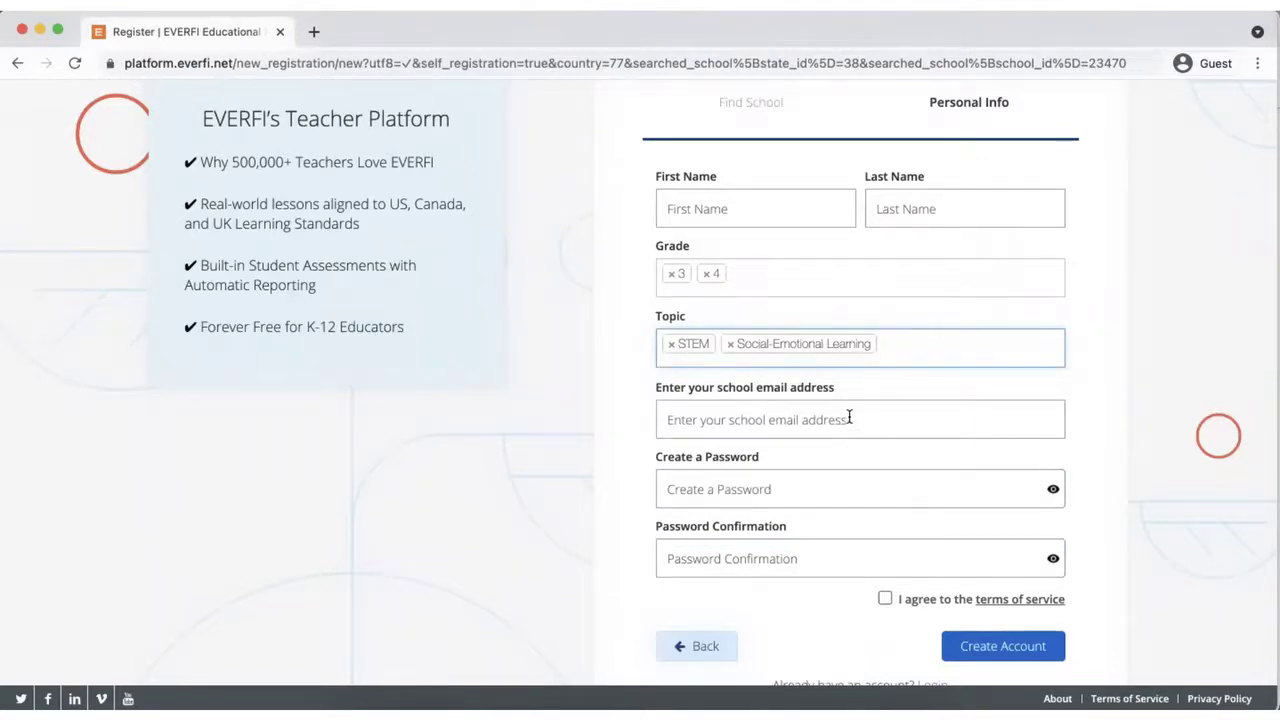
left_click(875, 495)
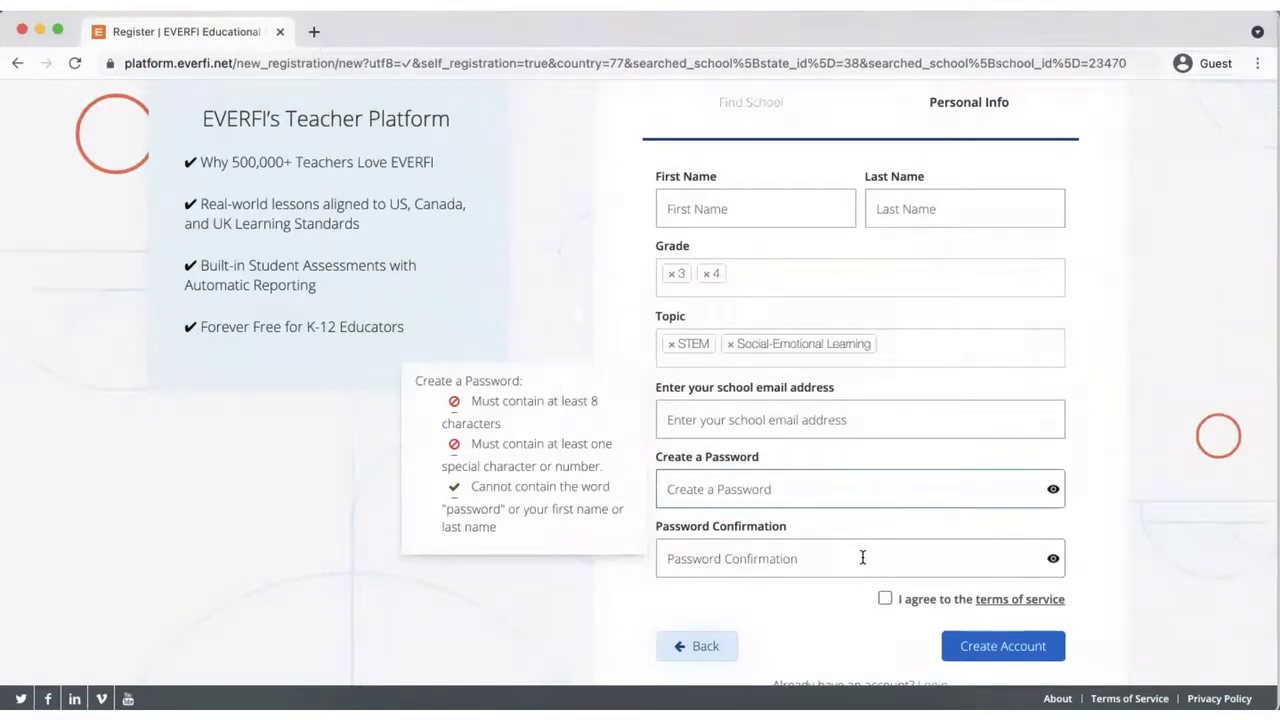
left_click(862, 557)
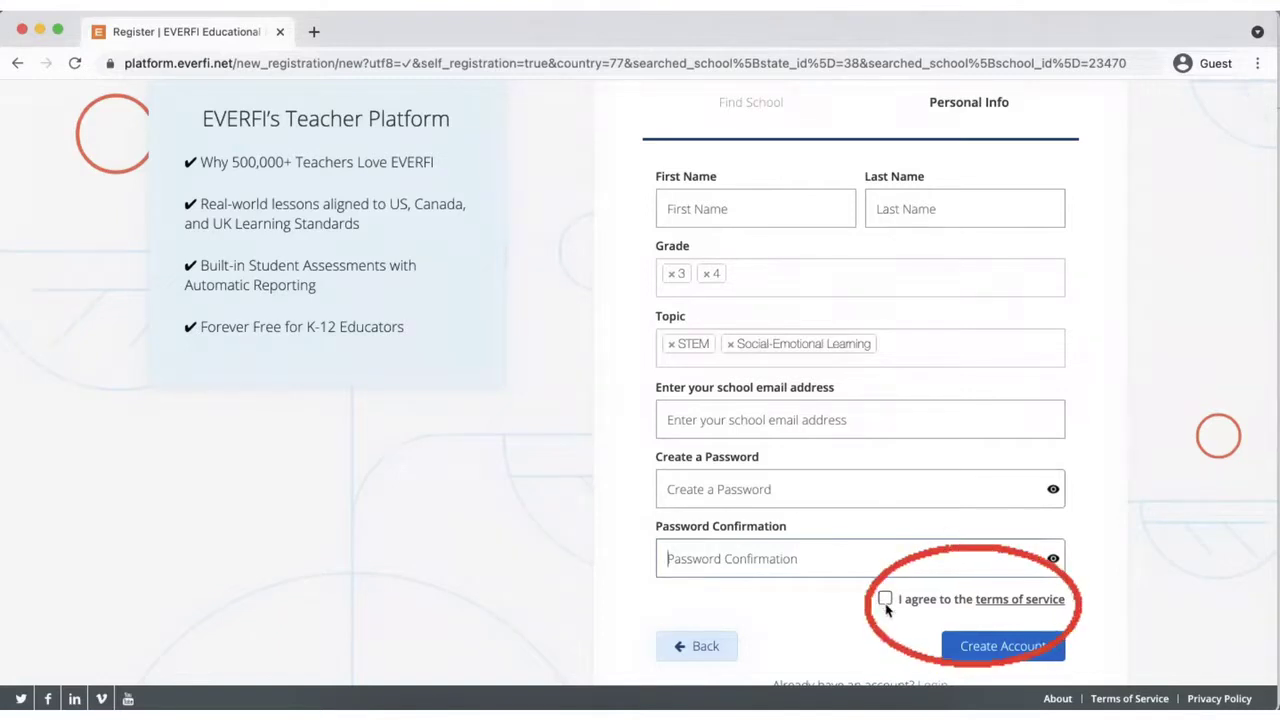
left_click(885, 605)
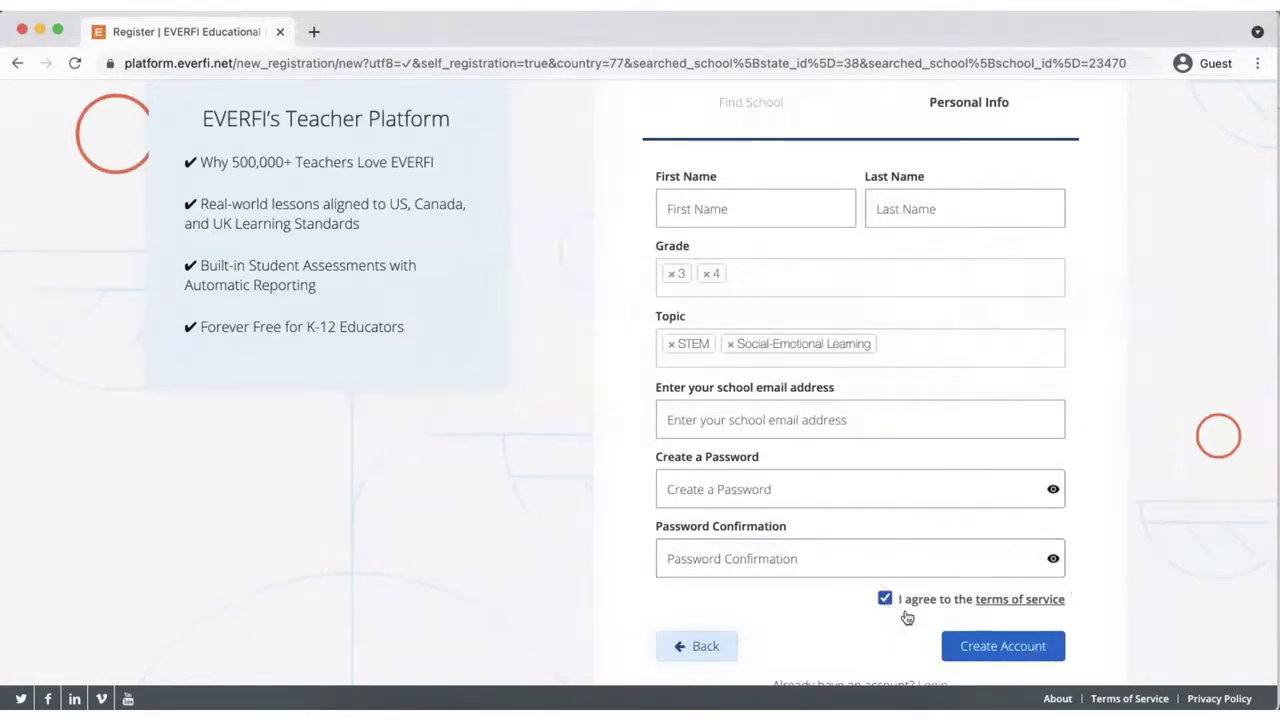
left_click(972, 654)
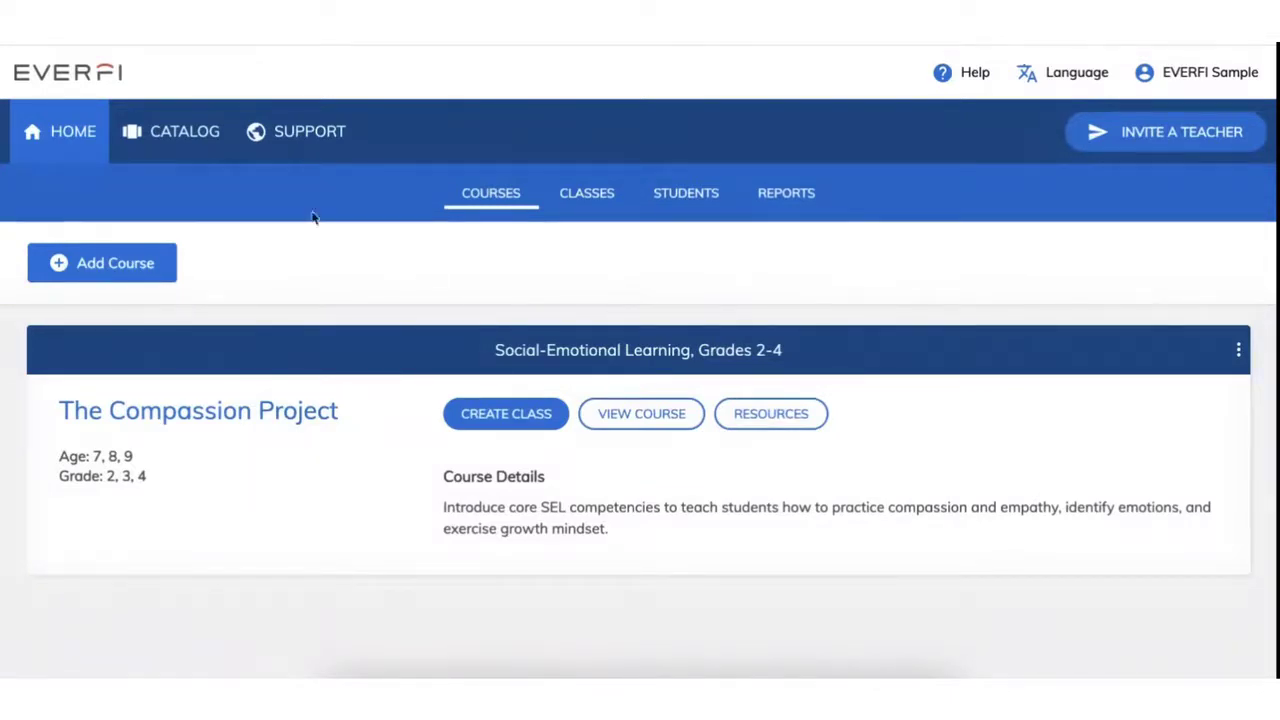
- In the catalog, page the Financial Education row twice to Money Moves and Healthcare Literacy
left_click(202, 150)
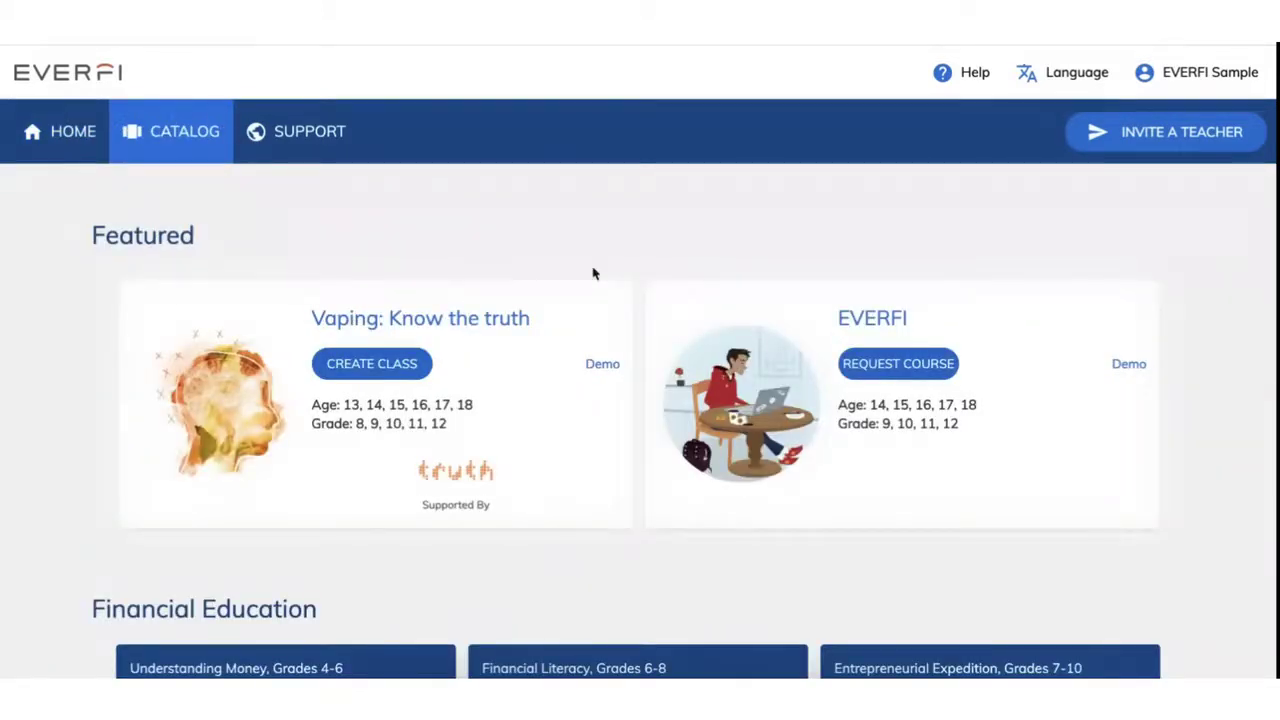
scroll(593, 273, "down", 1)
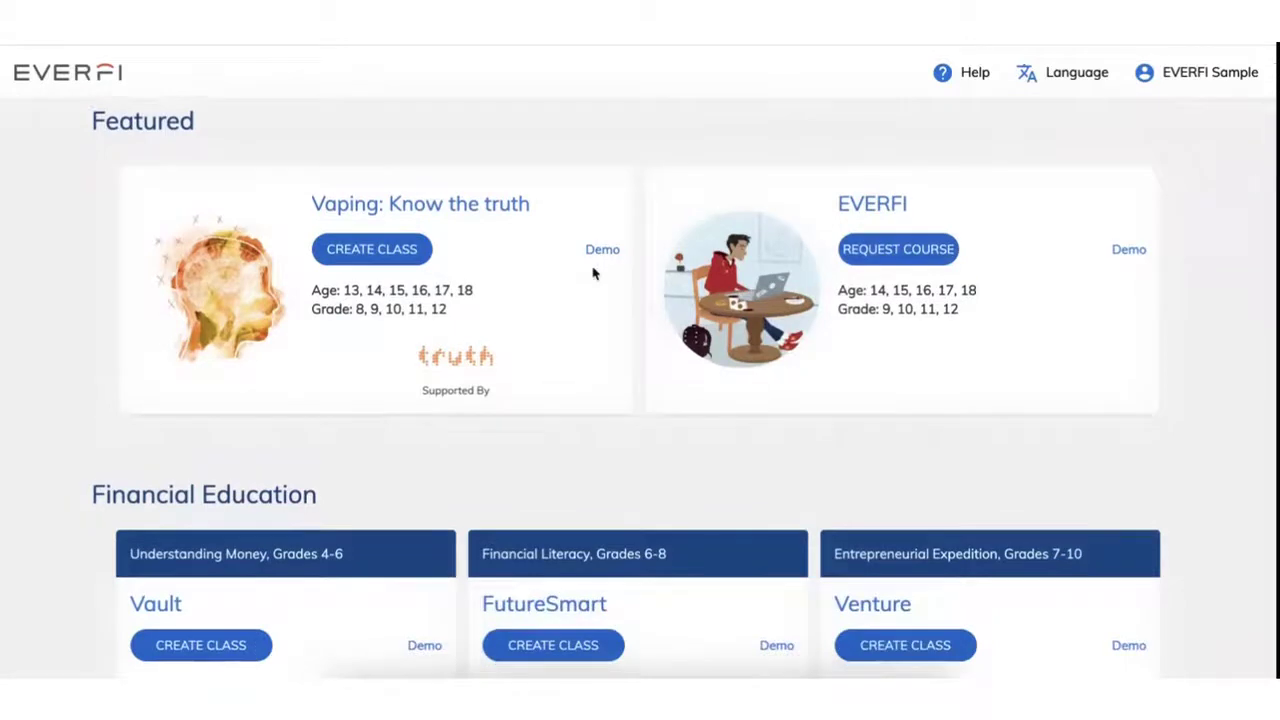
scroll(593, 273, "down", 1)
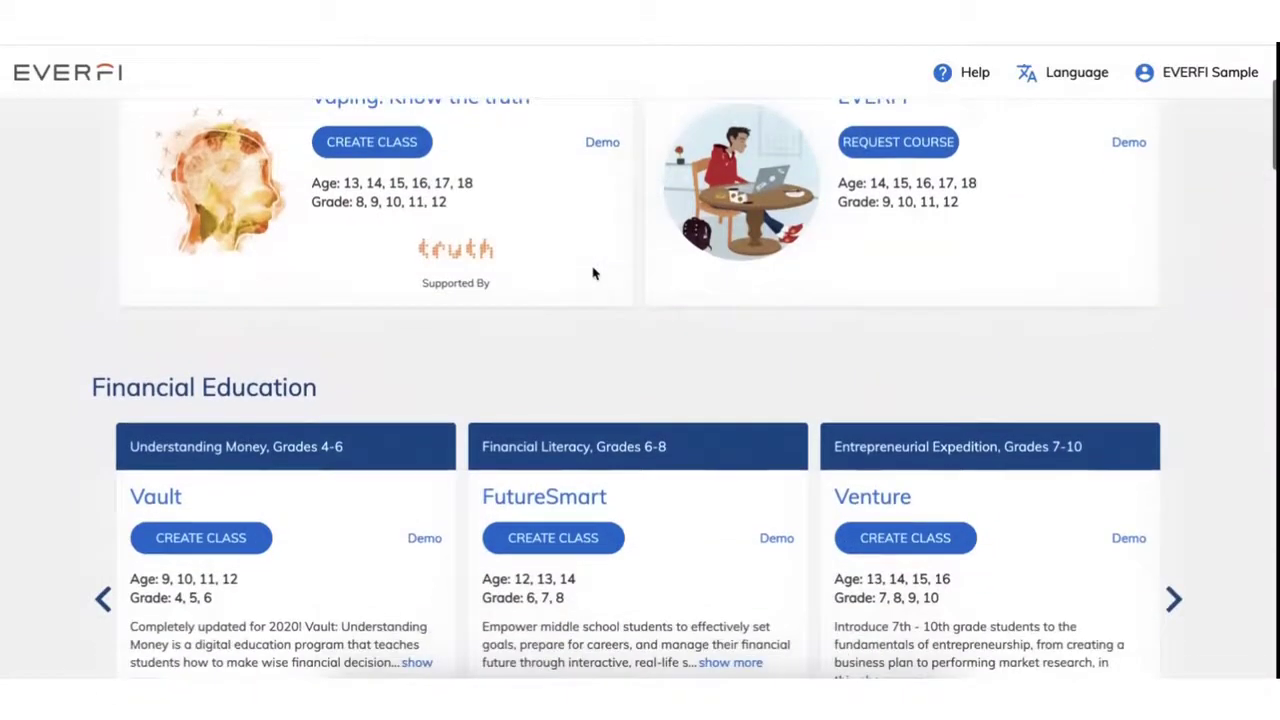
scroll(593, 273, "down", 1)
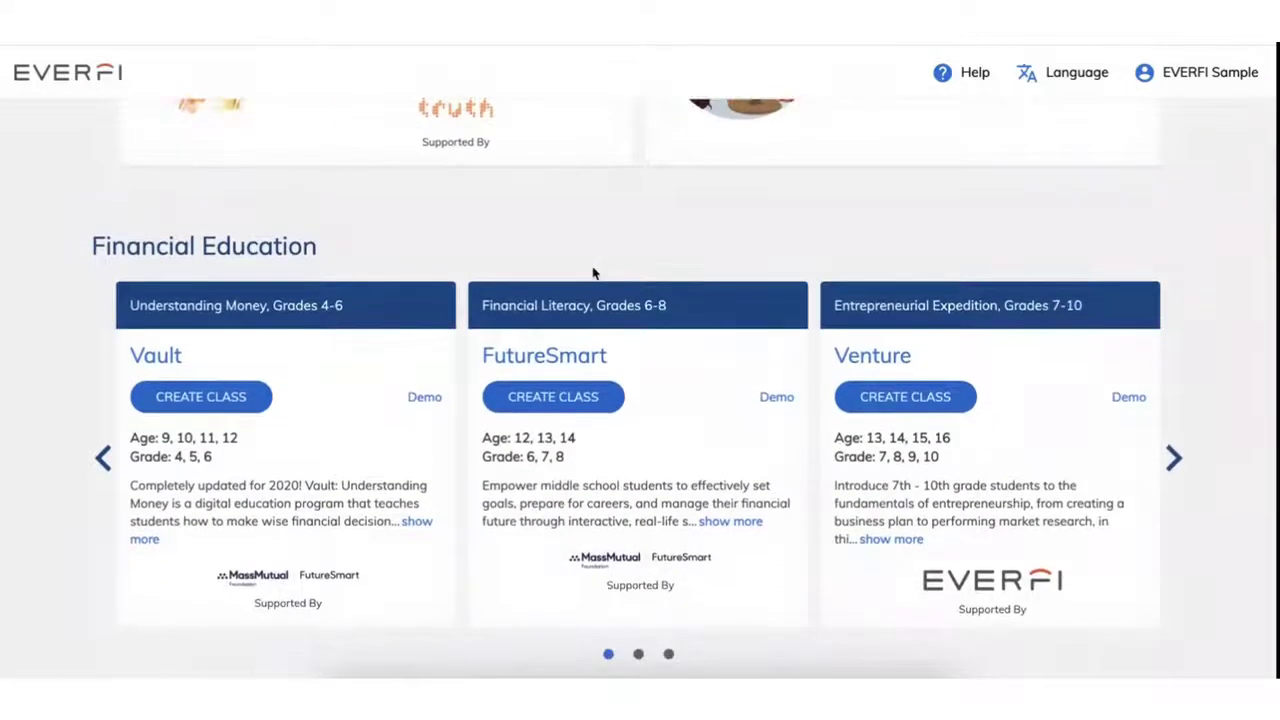
left_click(1177, 469)
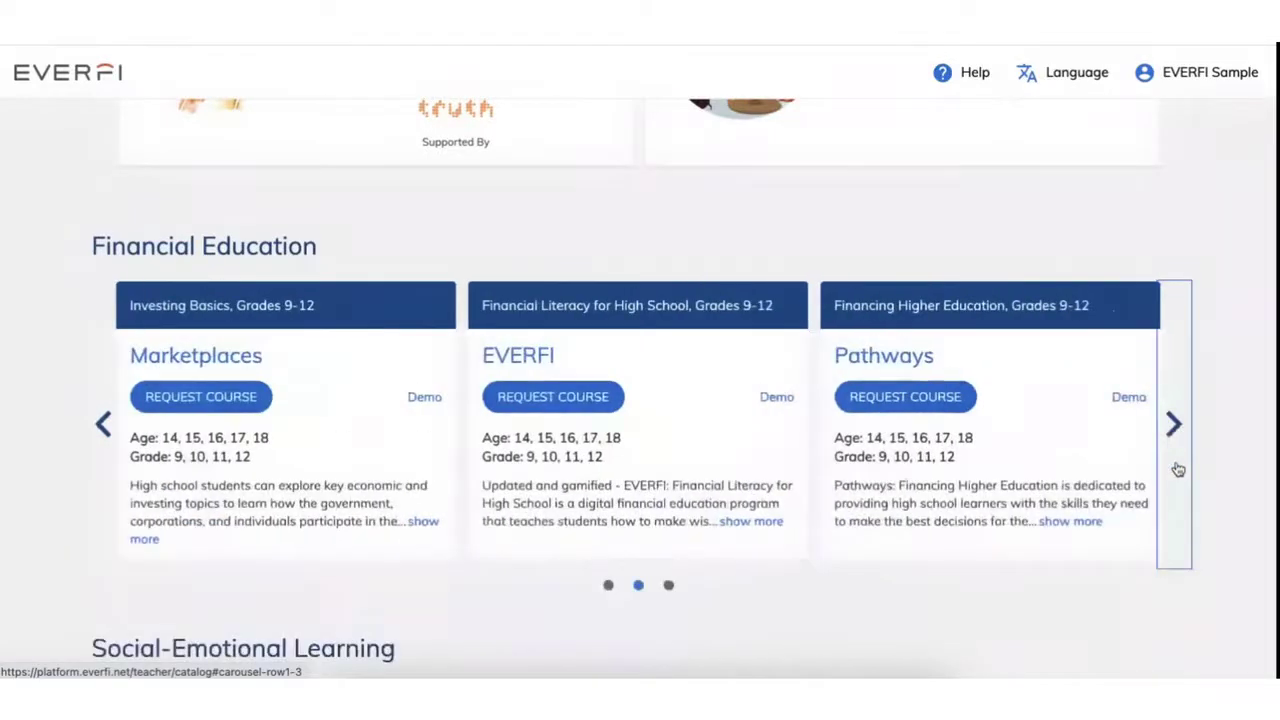
left_click(1177, 469)
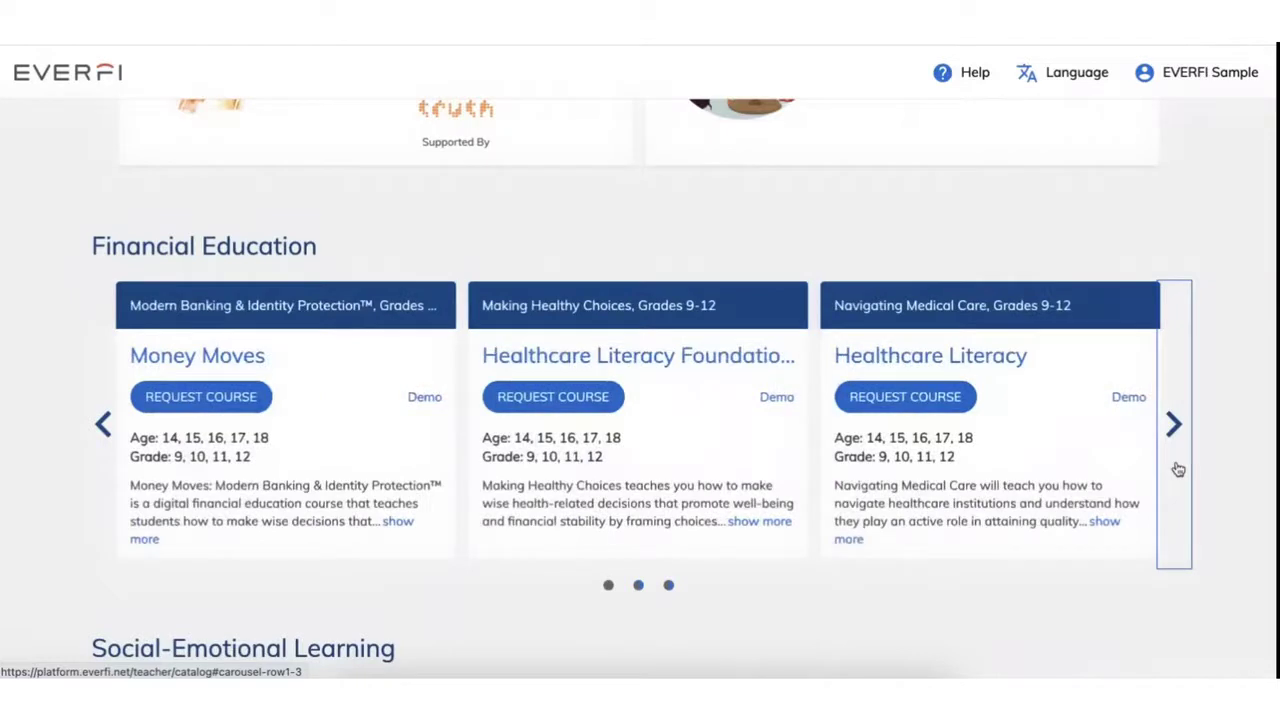